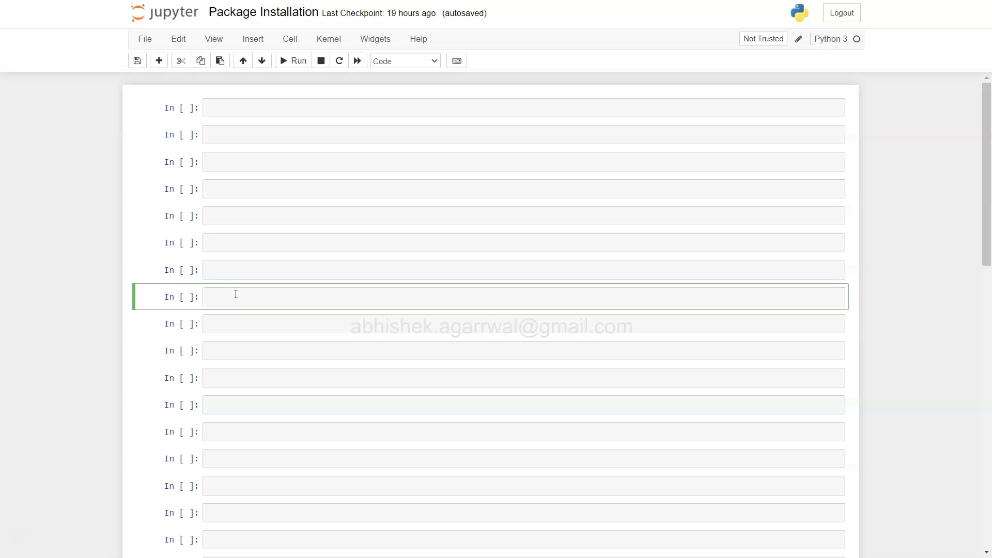
- Run !pip install Pillow in the first cell, installing Pillow 8.4.0
click(247, 104)
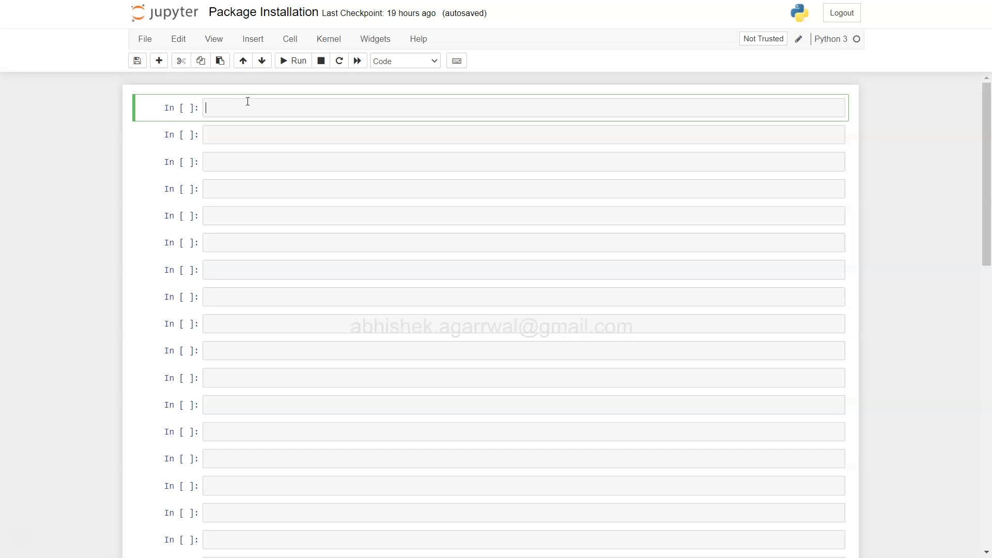
text(!)
text(pip )
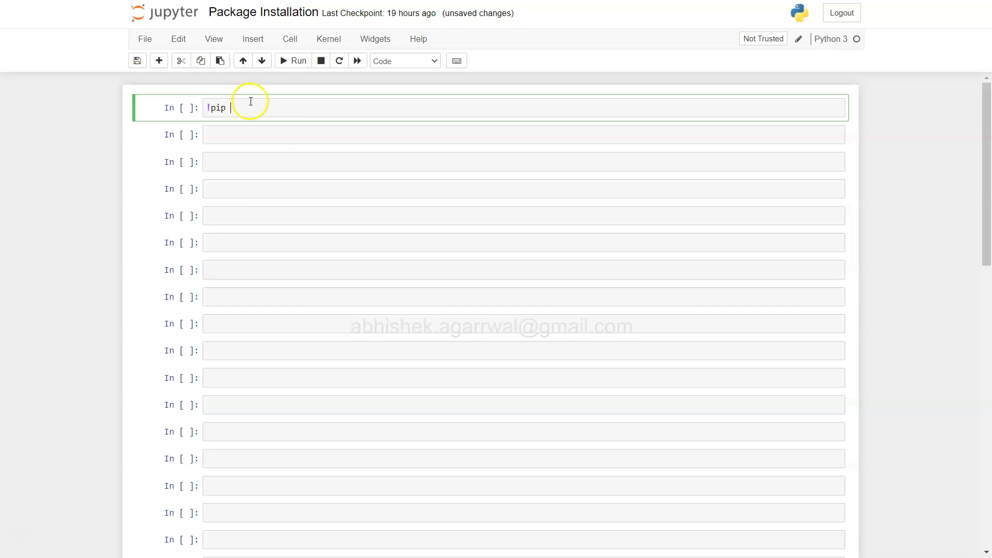
text(install )
text(Pillow)
key(shift+Return)
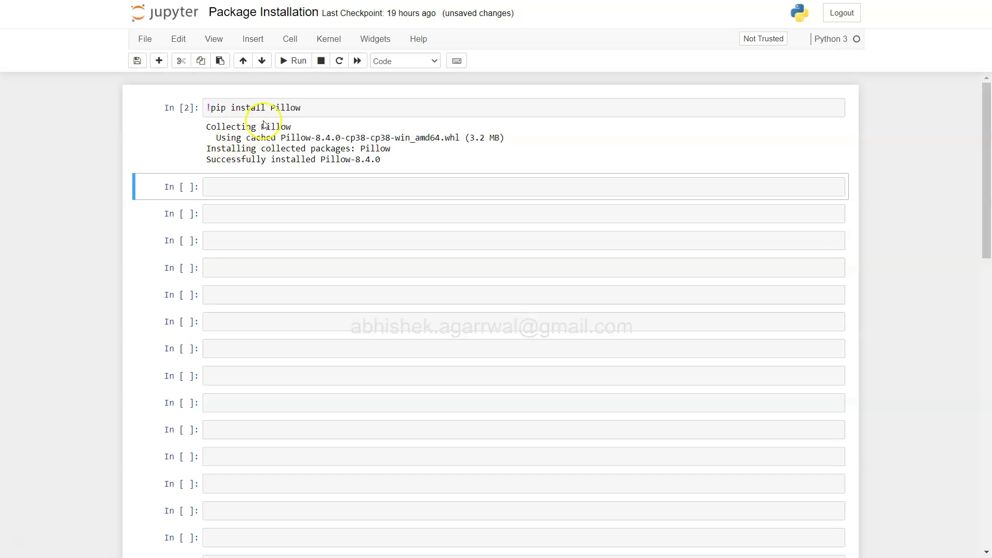
- Run 'from PIL import Image' in the second cell
click(314, 187)
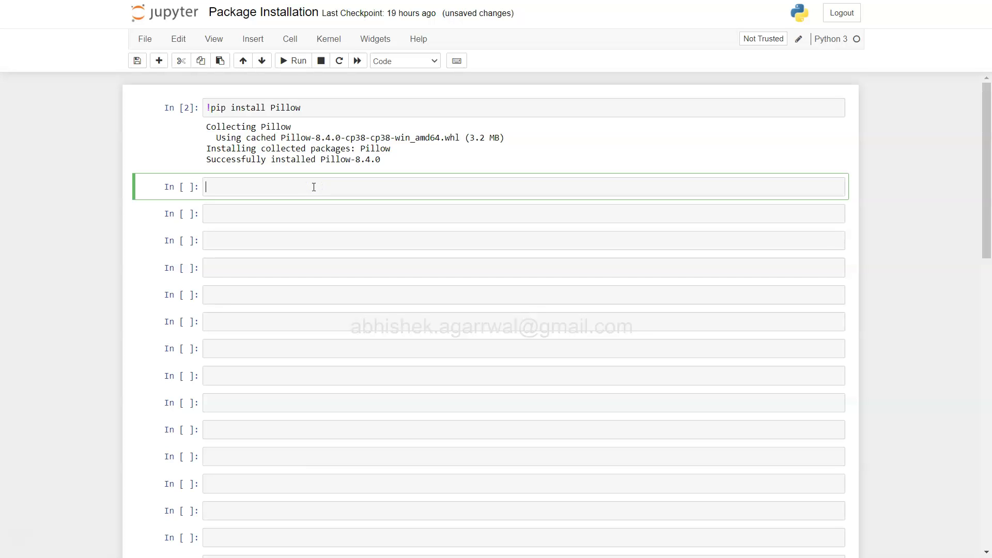
text(from )
text(PIL)
text(imp)
text(ort I)
text(mage)
key(shift+Return)
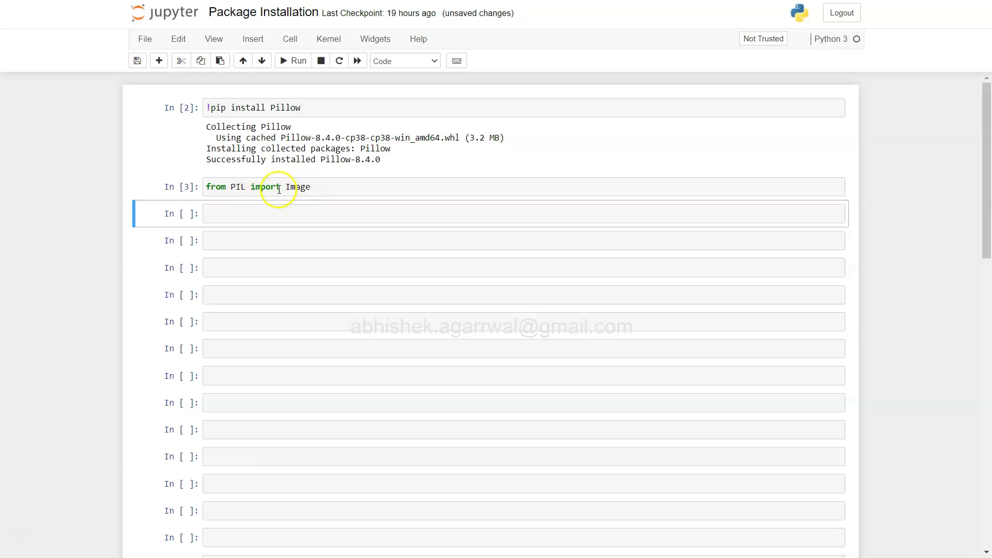
- Start 'from PIL import' in the third cell, browse PIL's autocomplete module list, then close it
click(314, 215)
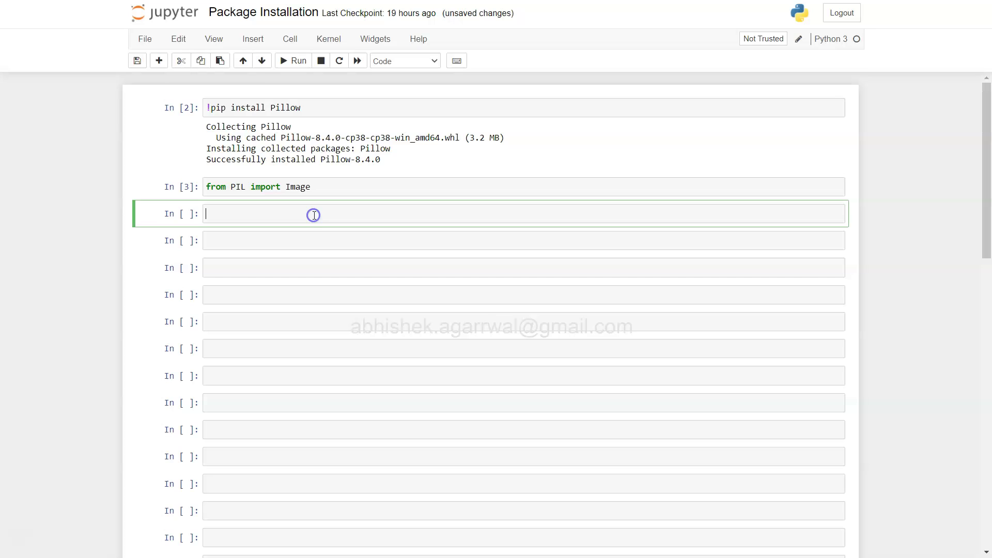
text(from PIL )
text(import)
key(Tab)
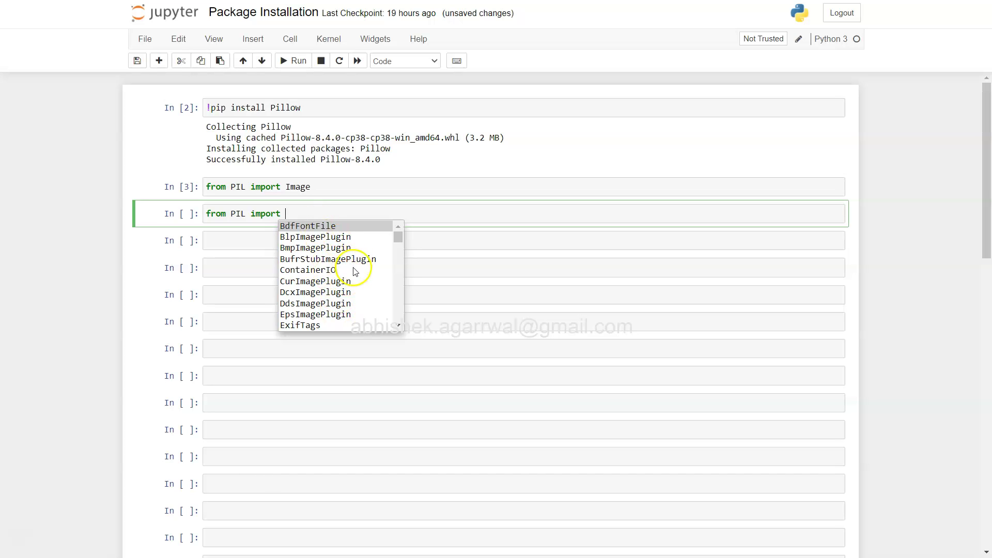
scroll(353, 271, down, 2)
scroll(354, 271, down, 2)
scroll(354, 271, down, 2)
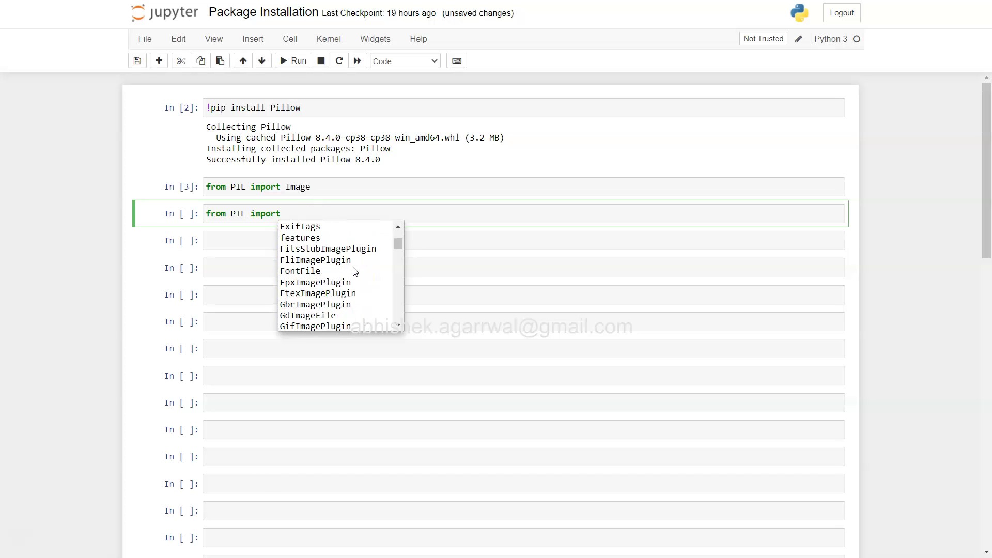
scroll(353, 271, down, 1)
scroll(354, 271, down, 3)
scroll(353, 271, down, 1)
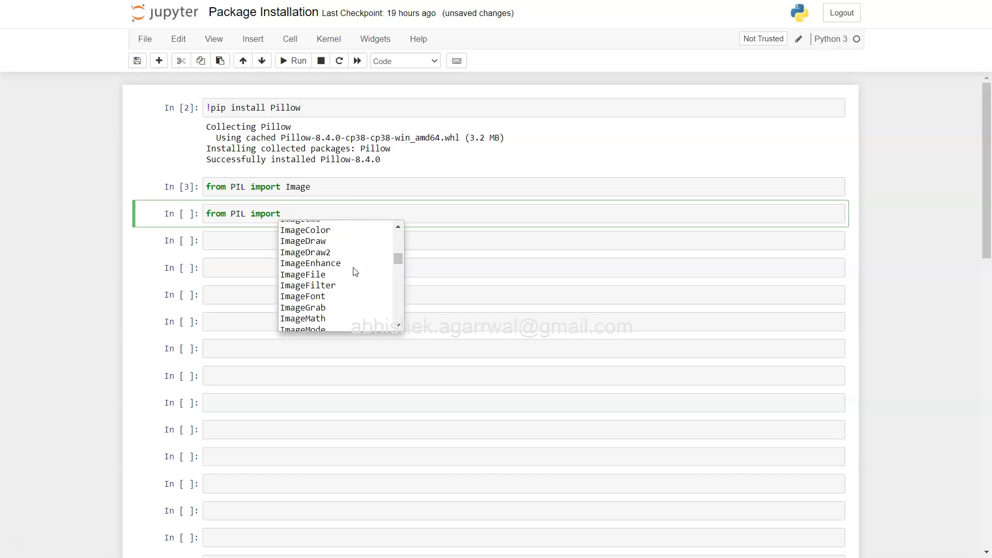
scroll(354, 271, up, 1)
scroll(354, 272, up, 1)
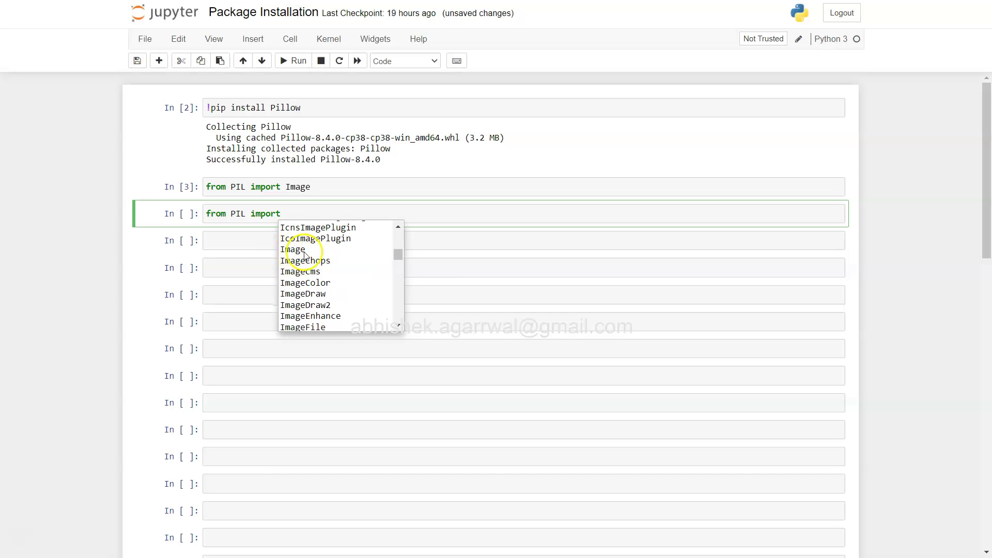
scroll(353, 279, down, 3)
scroll(353, 279, down, 3)
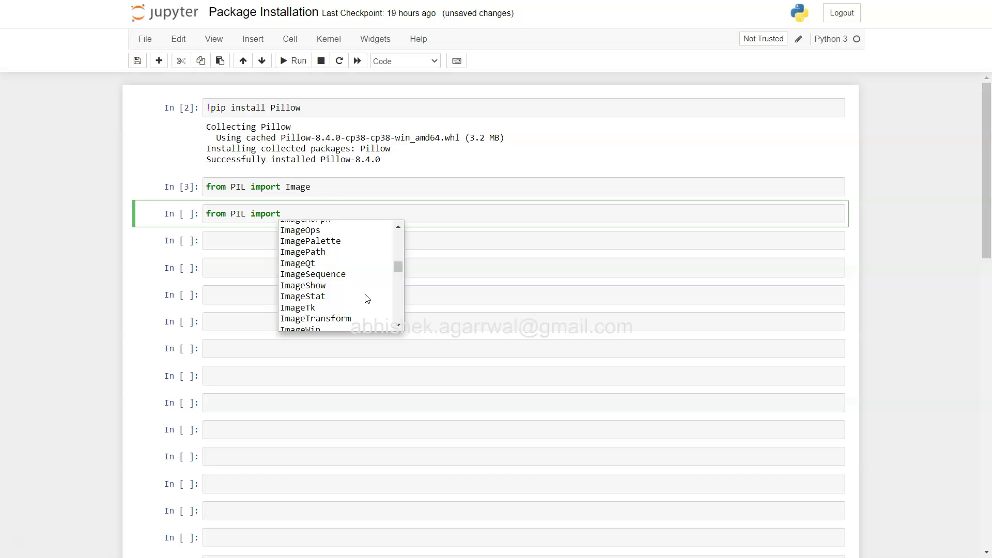
scroll(361, 291, down, 3)
scroll(366, 298, down, 4)
scroll(366, 299, down, 3)
scroll(367, 298, down, 3)
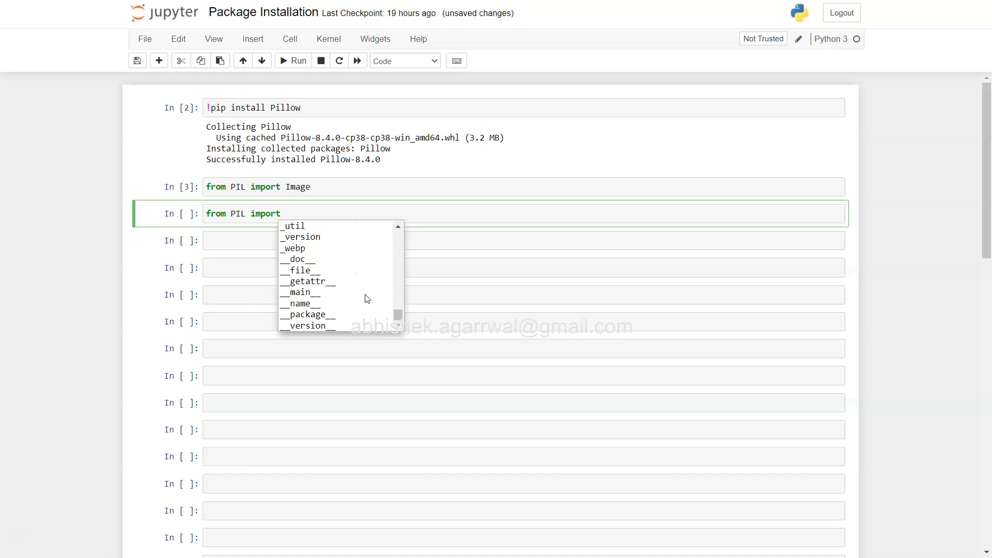
scroll(367, 298, up, 5)
scroll(367, 299, up, 5)
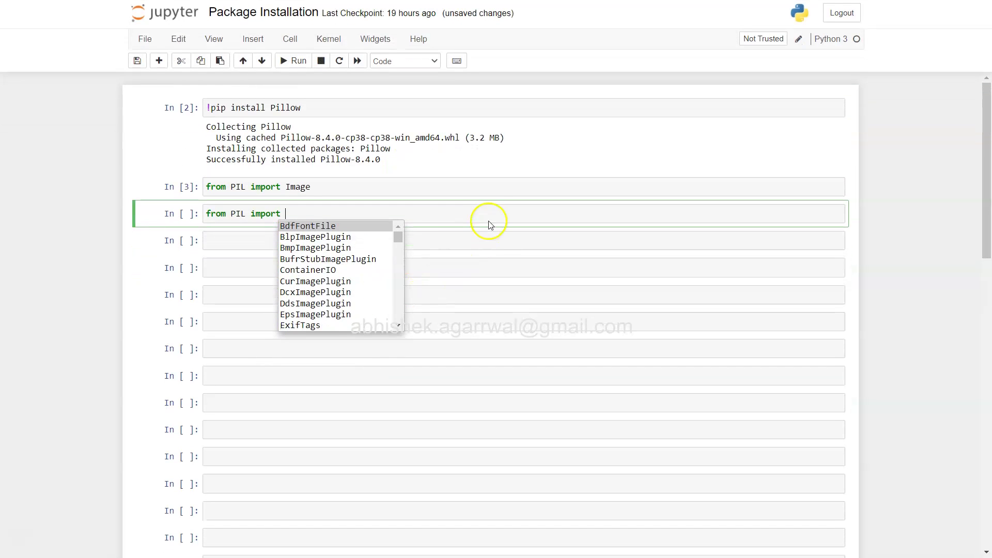
click(494, 205)
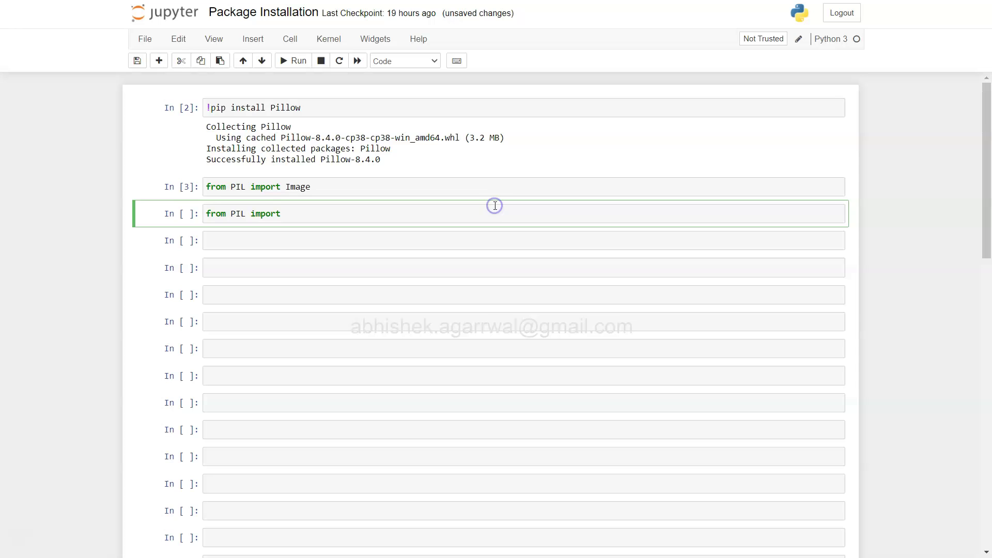
click(254, 213)
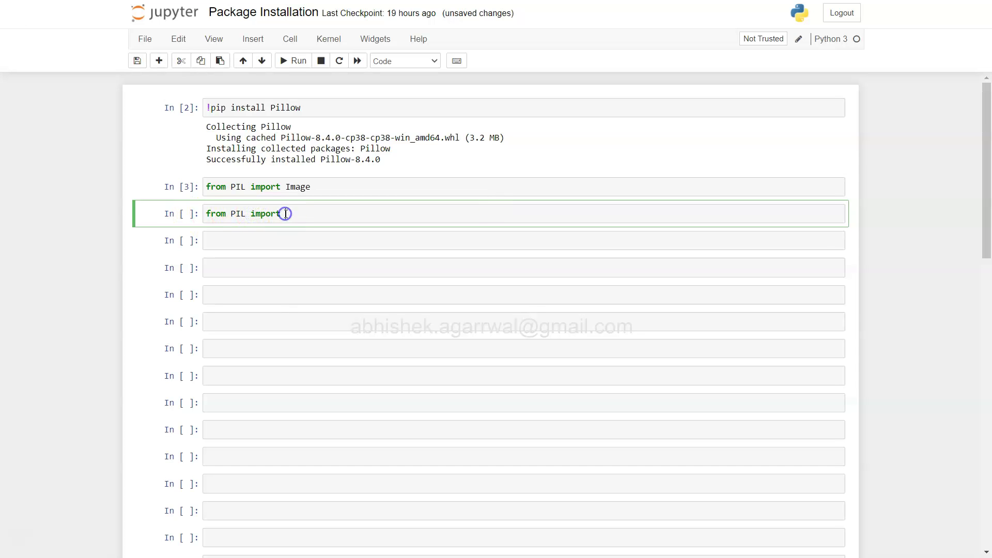